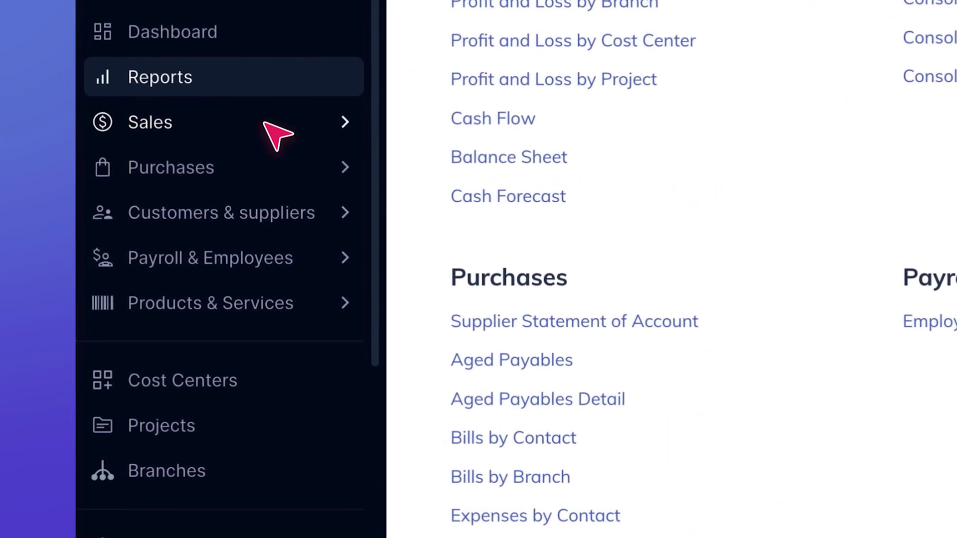
Step: Go to Sales > Invoices and start a new tax invoice form
left_click(265, 124)
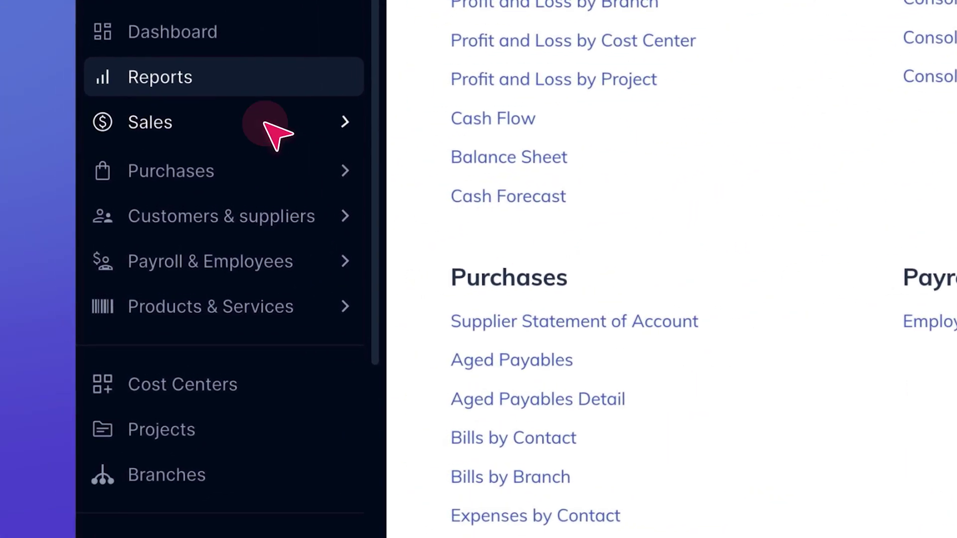
left_click(251, 202)
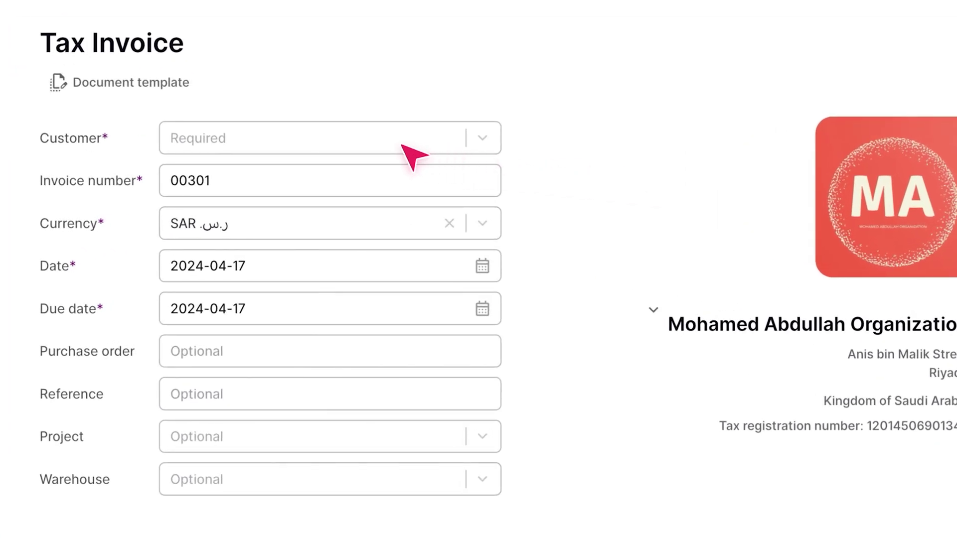
Step: Pick 006 SABIC from the contact list as the invoice customer
left_click(372, 142)
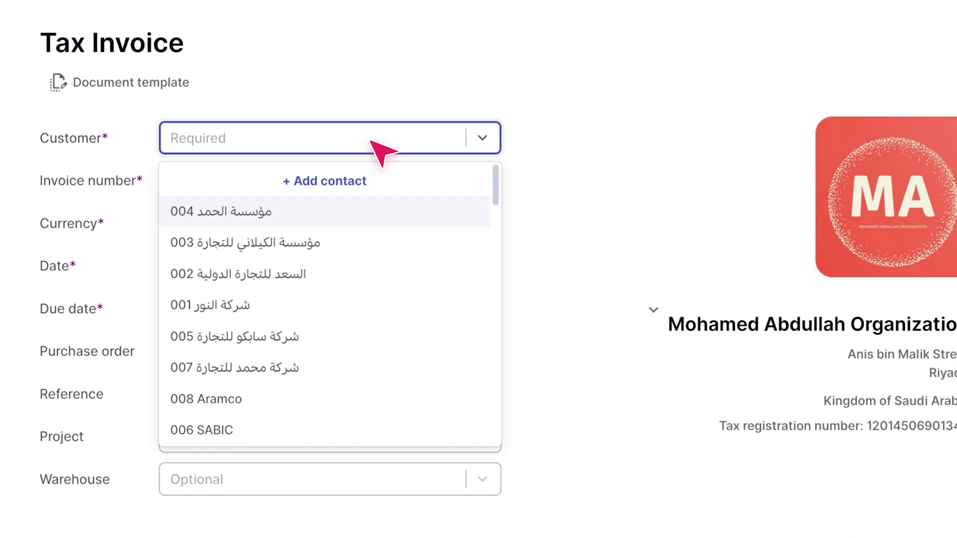
scroll(399, 359, "down", 2)
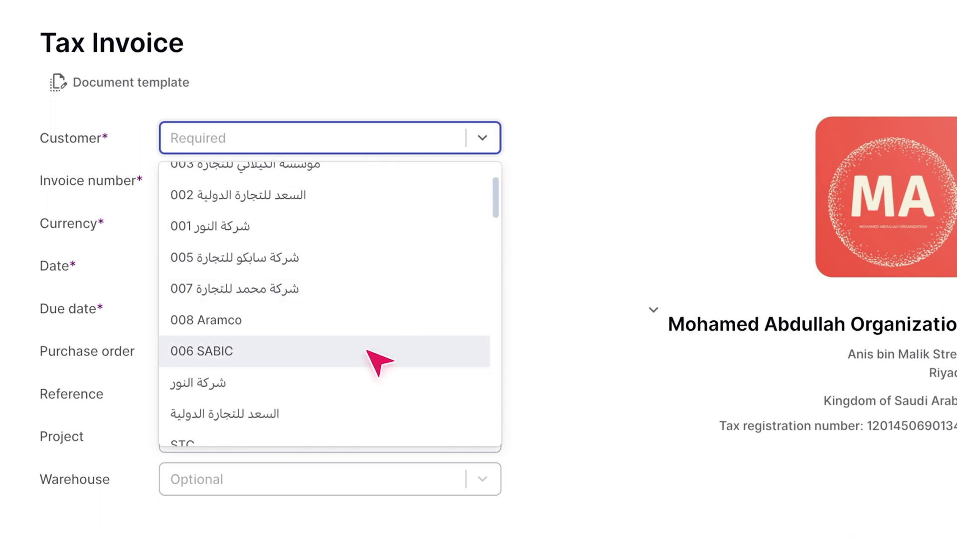
left_click(372, 352)
Step: Clear the default 00301 and paste INV-AB-0001 as the invoice number
left_click(399, 184)
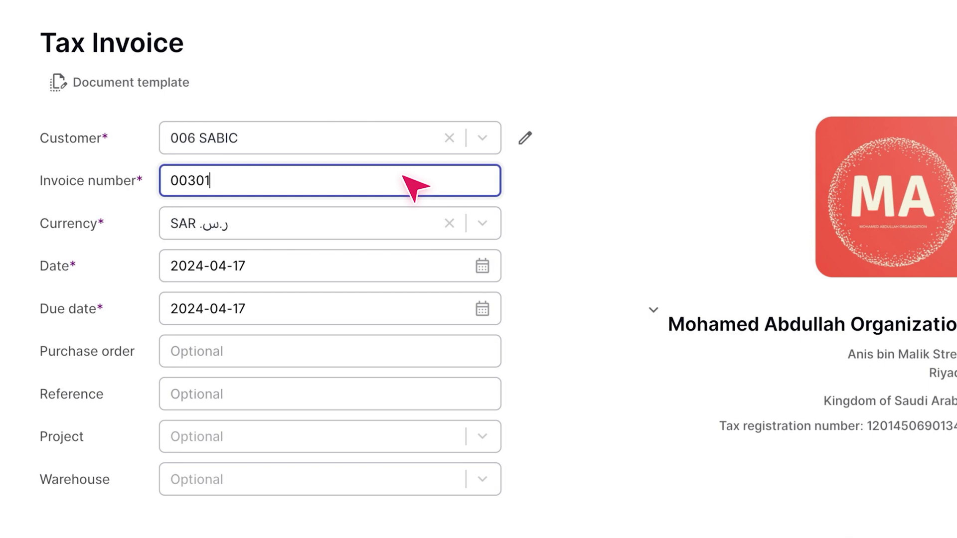
key("ctrl+a")
key("BackSpace")
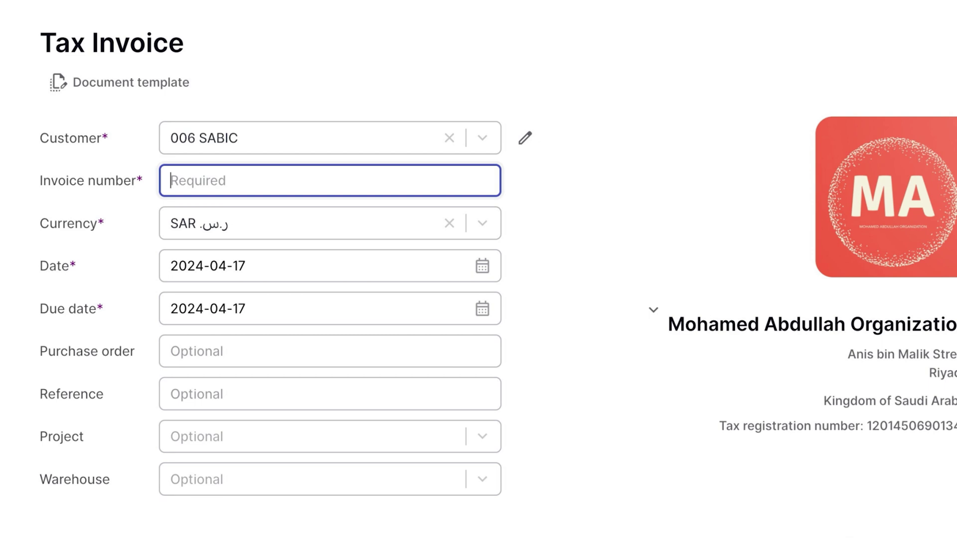
type("INV-AB-0001")
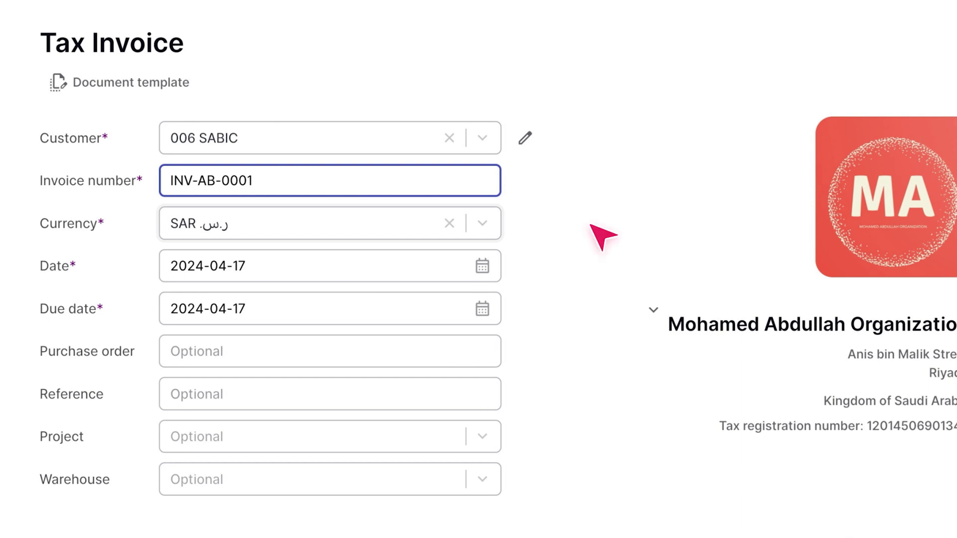
Step: Keep SAR as the currency and set the due date to 2024-04-30
scroll(357, 169, "down", 1)
left_click(354, 167)
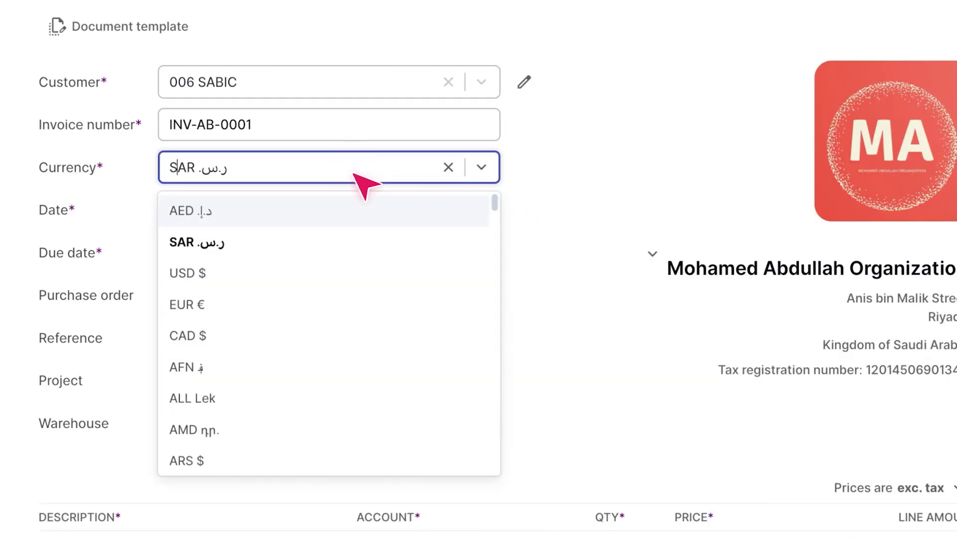
left_click(365, 239)
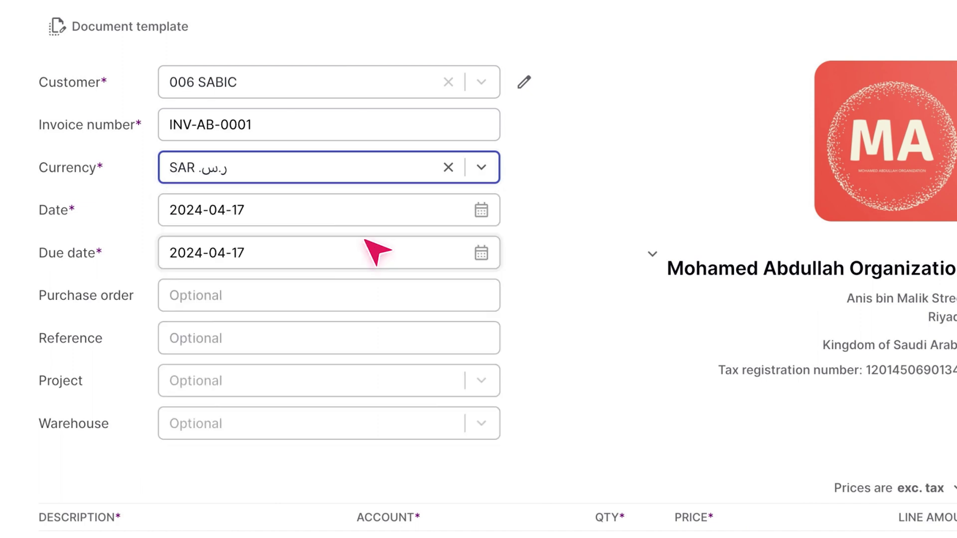
left_click(487, 210)
left_click(486, 254)
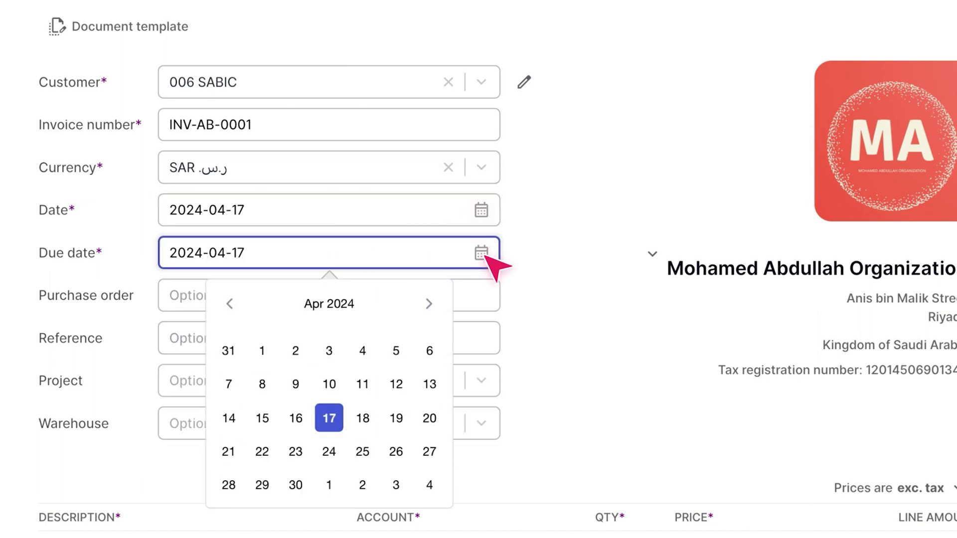
type("30")
key("Return")
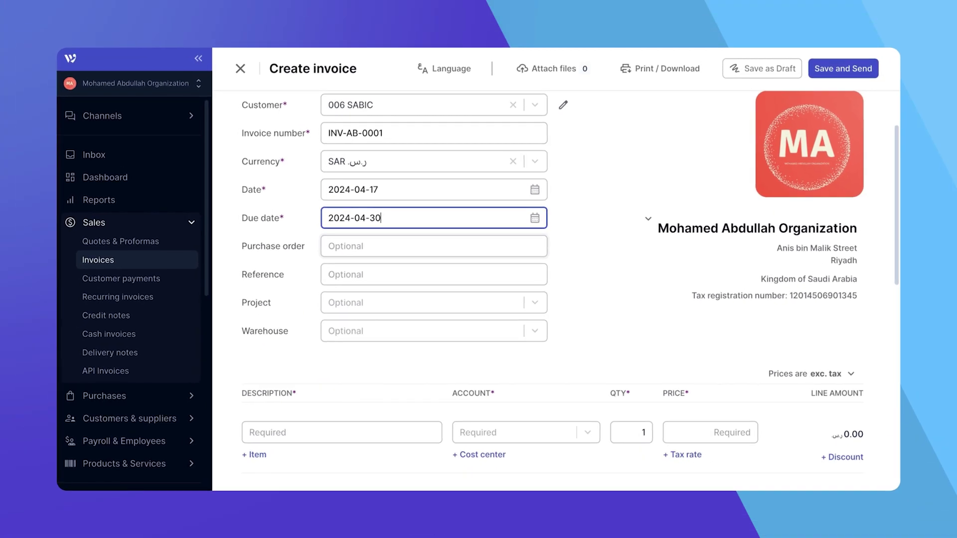
Step: Check the Project and Warehouse lists, leaving both empty
left_click(434, 246)
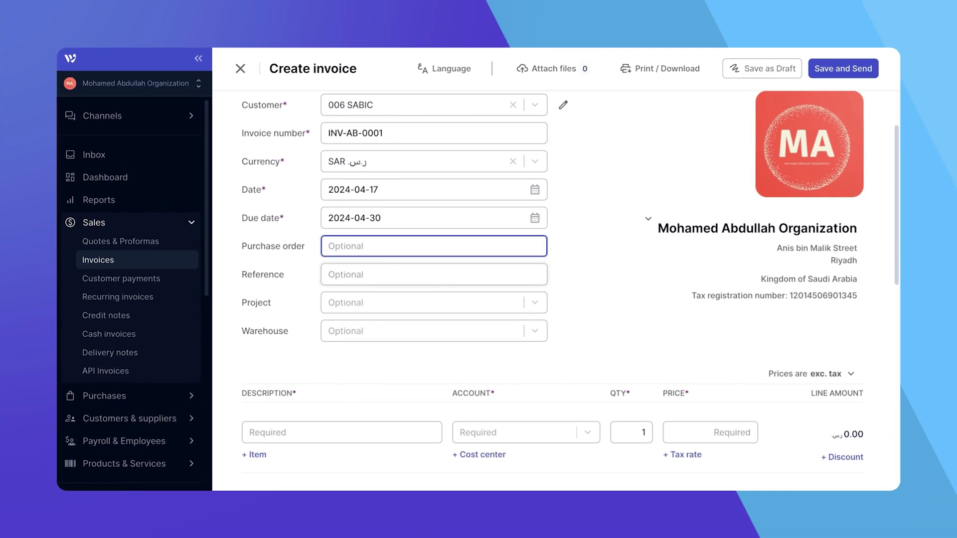
left_click(536, 302)
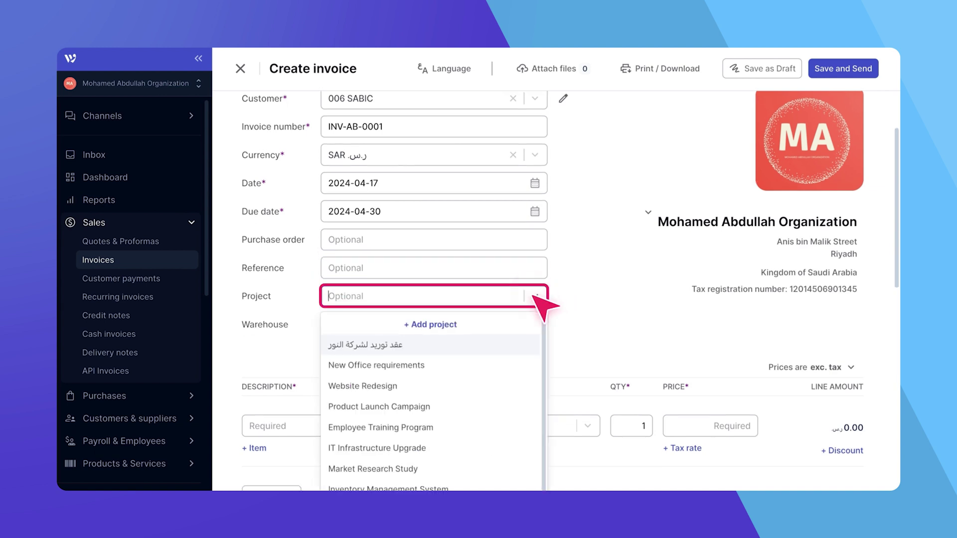
left_click(536, 324)
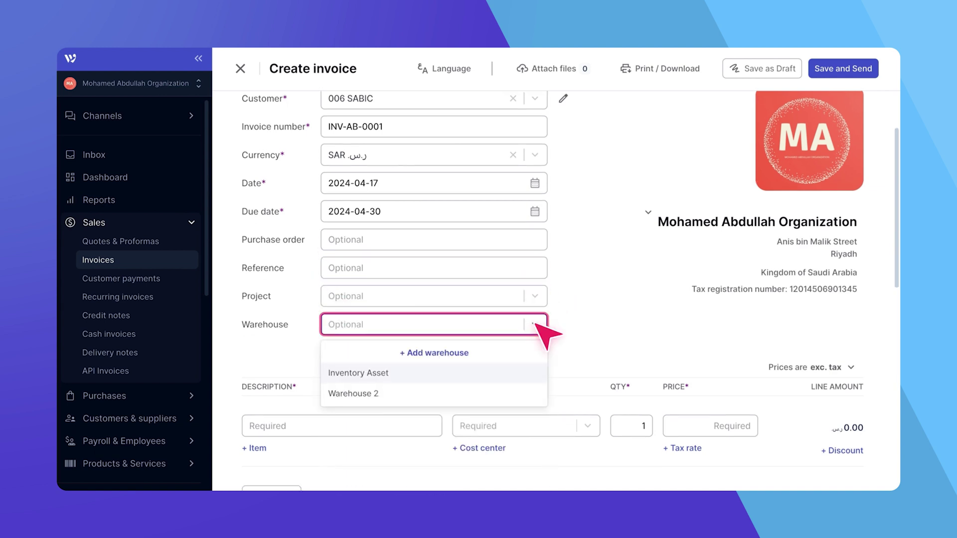
left_click(536, 324)
scroll(535, 324, "down", 2)
scroll(536, 325, "down", 4)
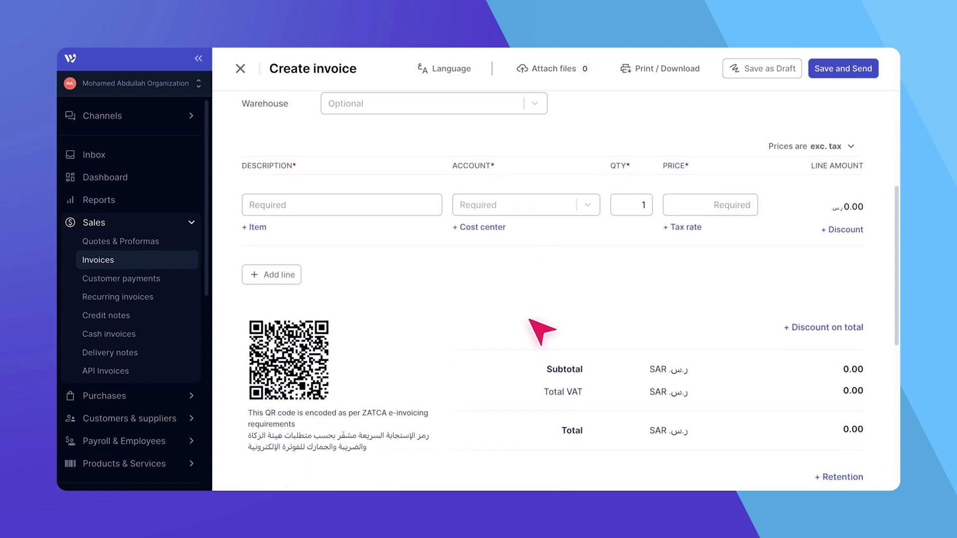
Step: Add a MacBook 23 line on the Sales account: quantity 2, price 5000, VAT on Sales 15%
left_click(383, 206)
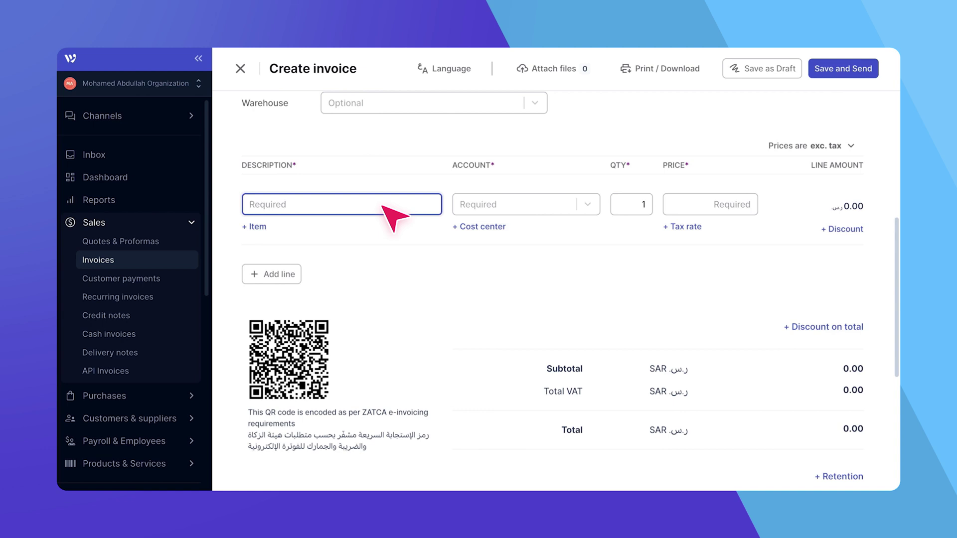
type("MacBook 23")
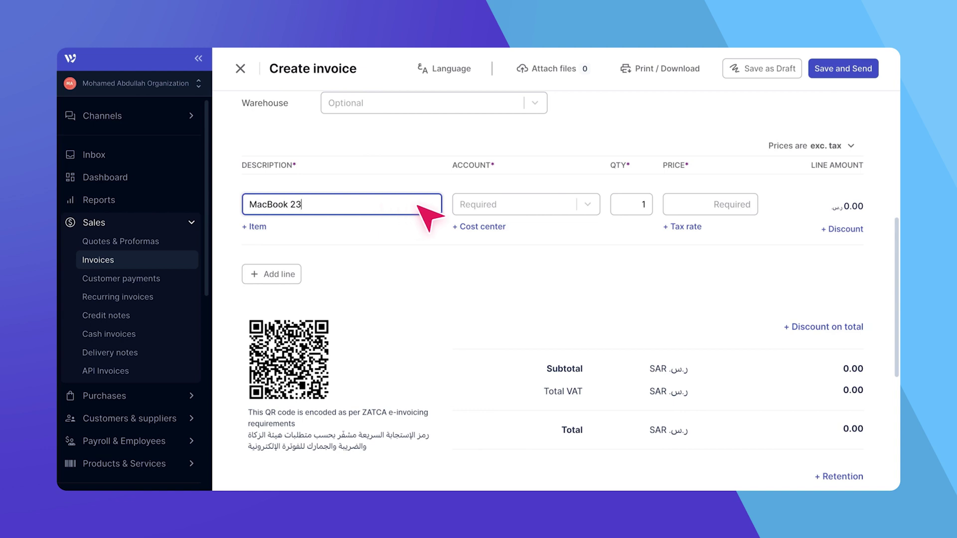
left_click(587, 205)
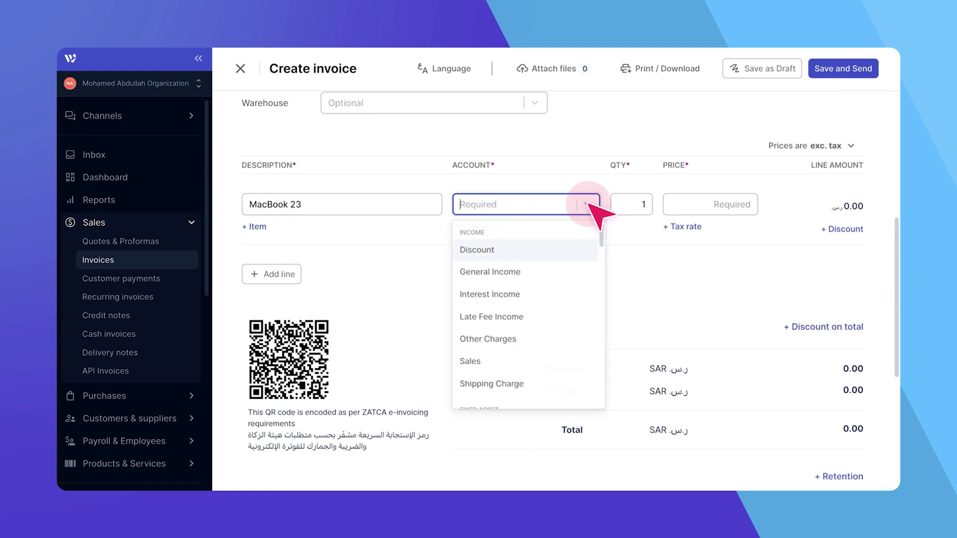
scroll(549, 262, "down", 2)
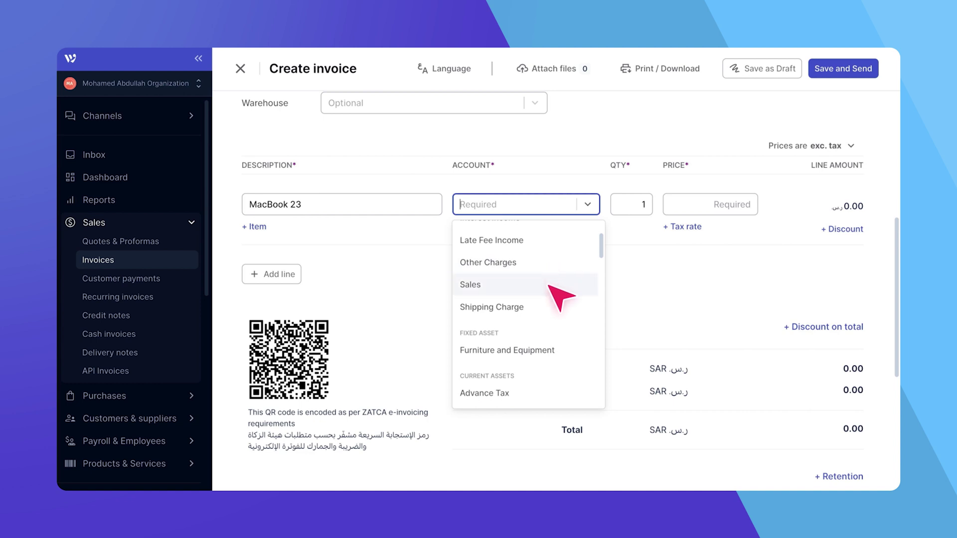
left_click(550, 282)
left_click(629, 204)
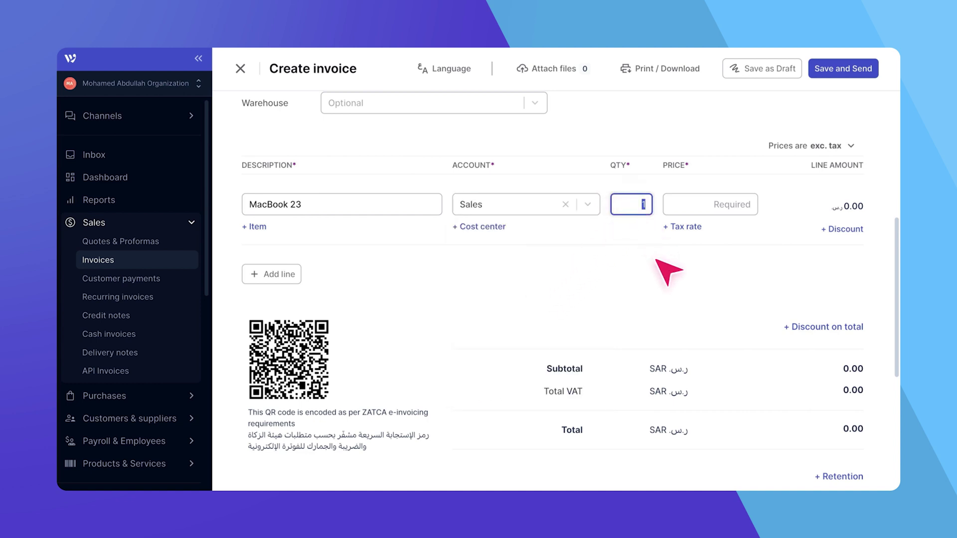
left_click(682, 211)
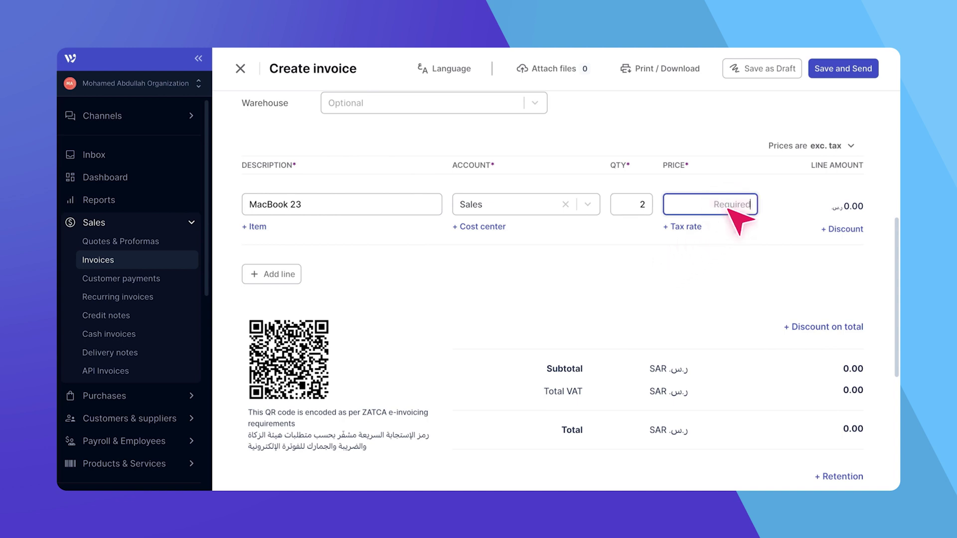
type("5000")
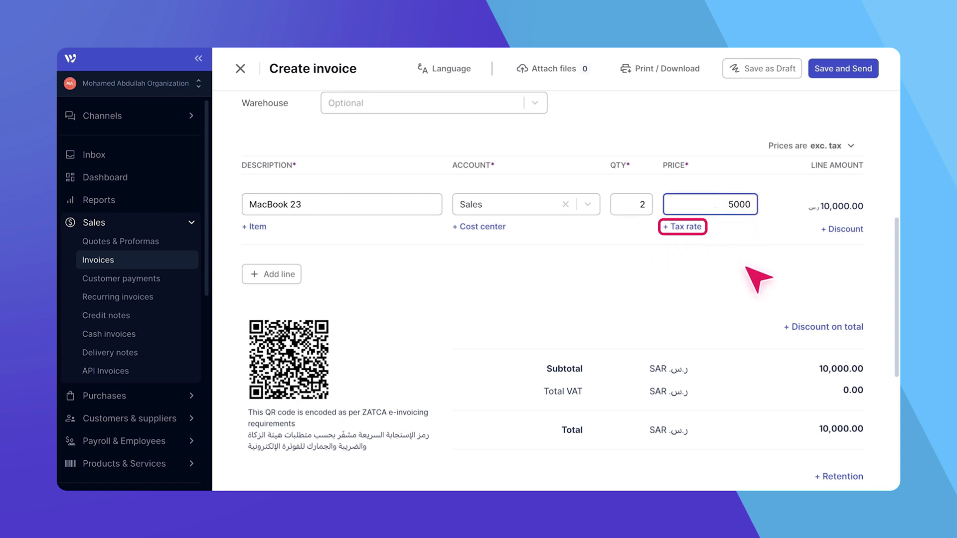
left_click(684, 227)
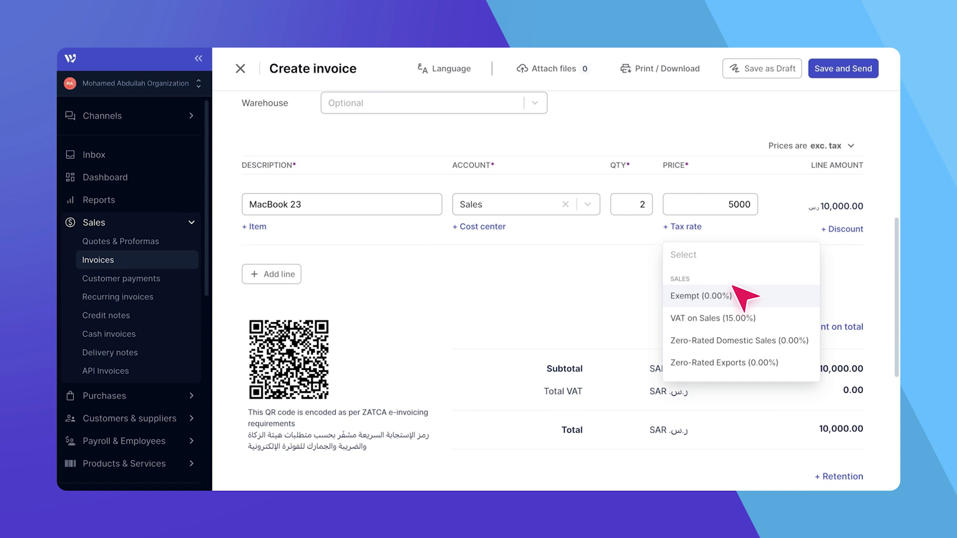
left_click(757, 316)
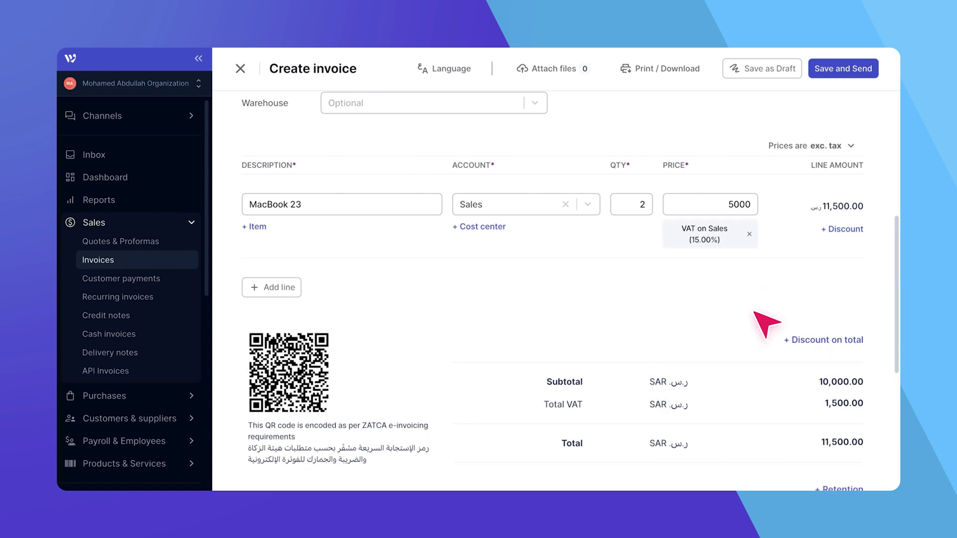
Step: Leave the cost center unset and apply a 10% discount to the MacBook 23 line
left_click(490, 229)
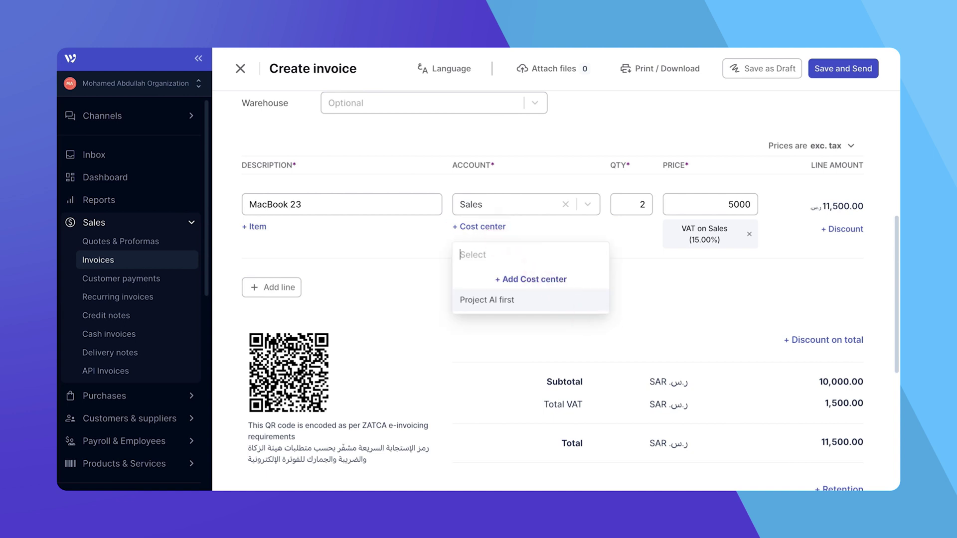
key("Escape")
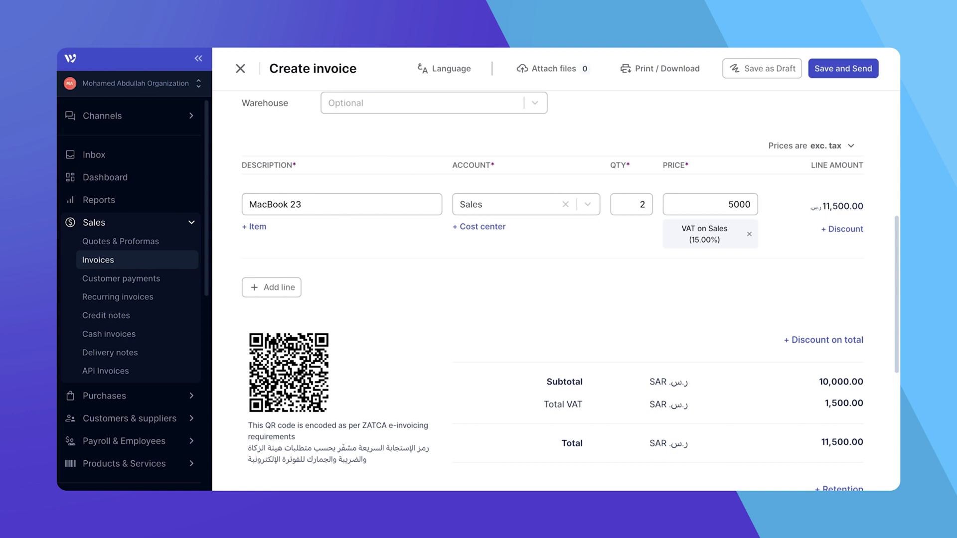
left_click(843, 229)
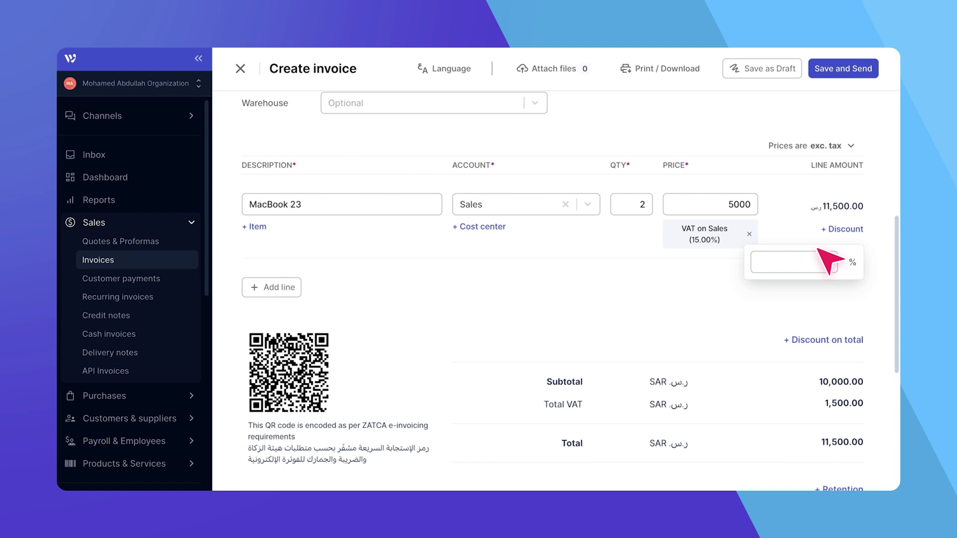
type("10")
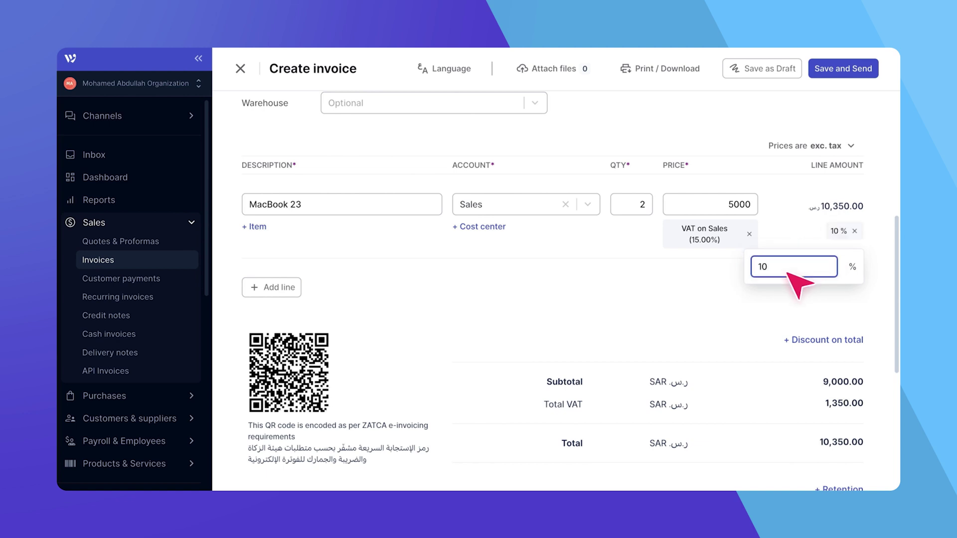
left_click(746, 339)
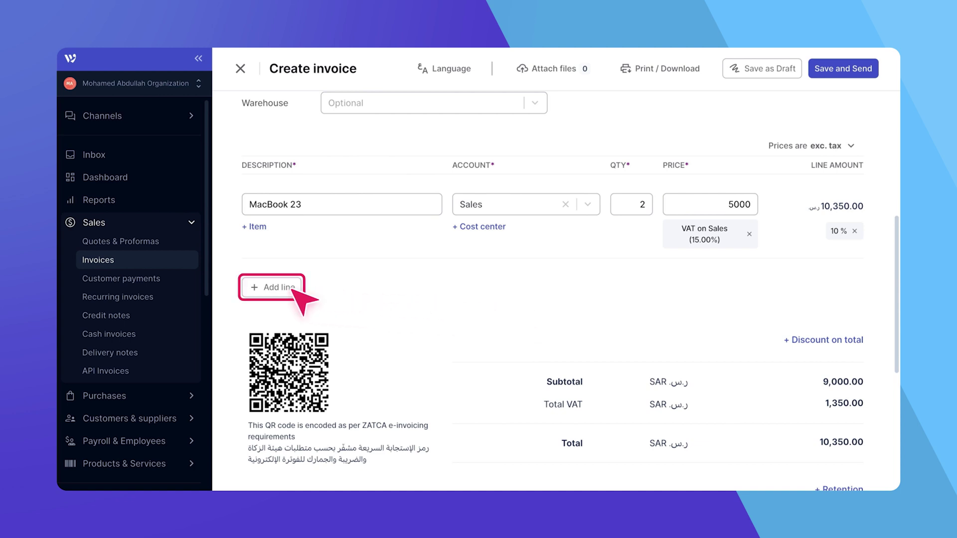
left_click(269, 289)
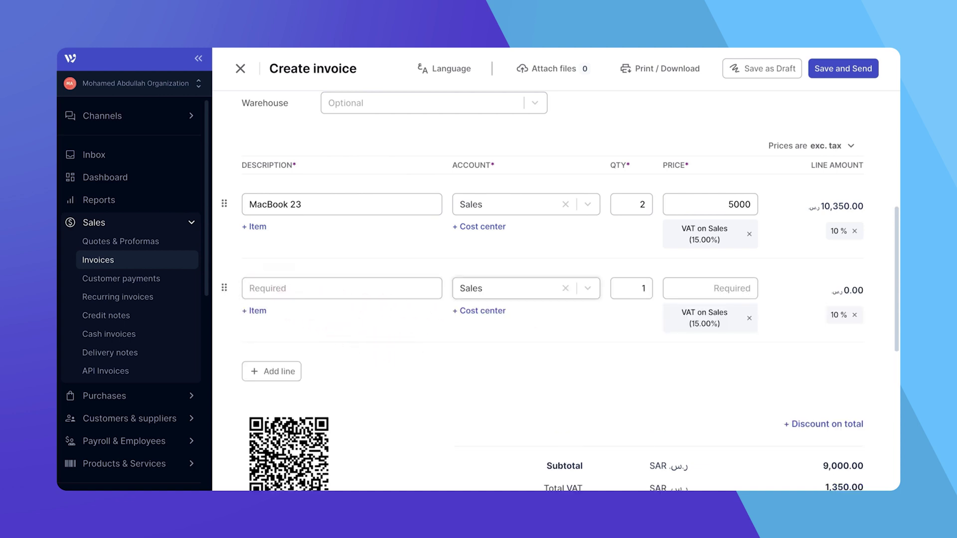
scroll(543, 291, "down", 1)
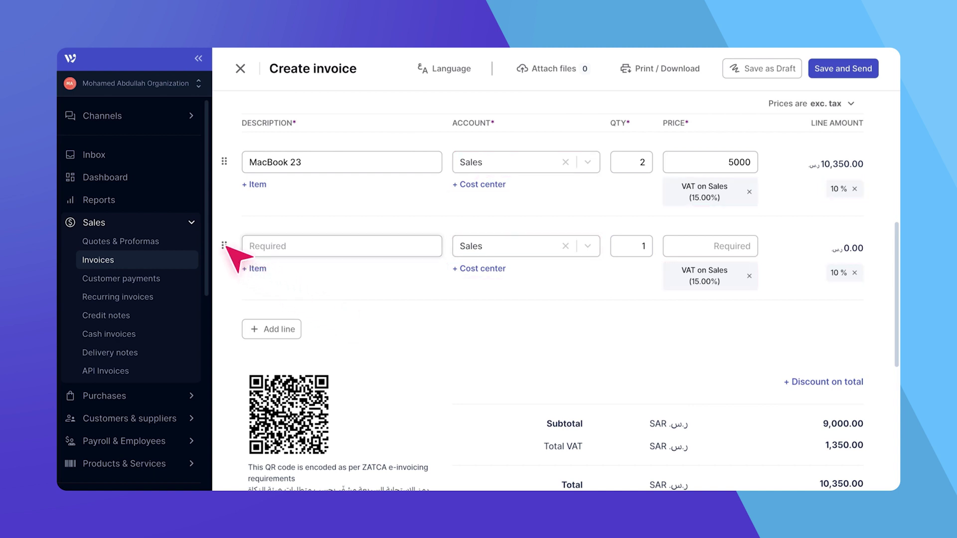
mouse_move(225, 244)
left_mouse_down()
mouse_move(225, 188)
mouse_move(229, 245)
left_mouse_up()
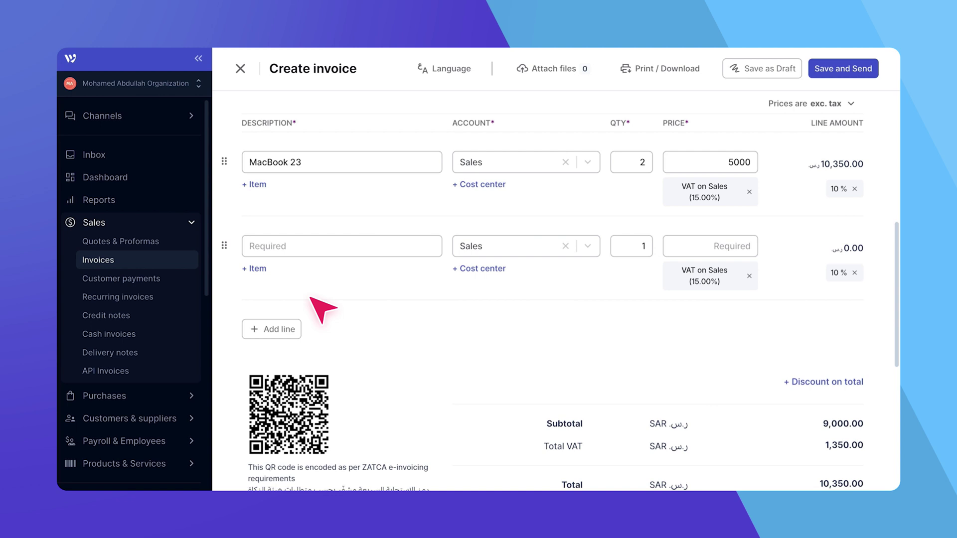
left_click(224, 244)
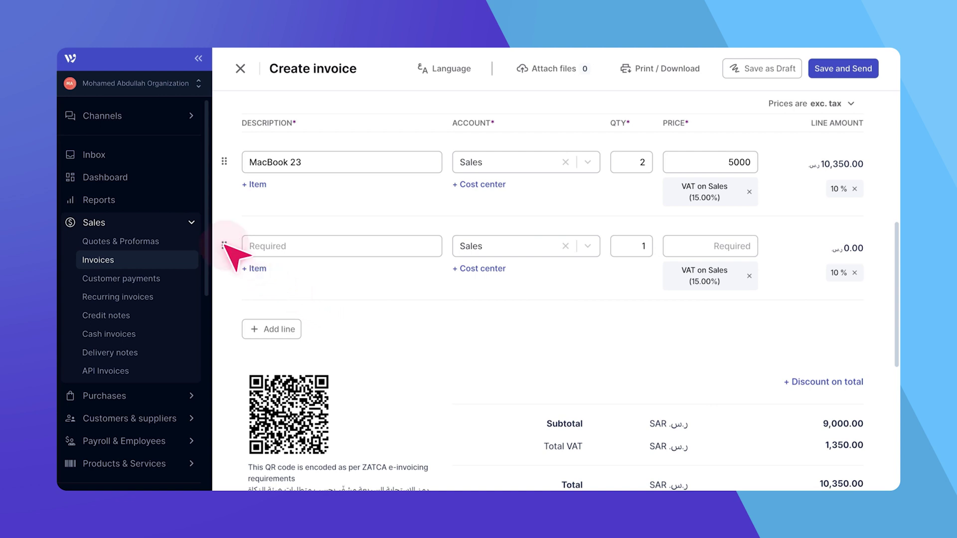
left_click(302, 276)
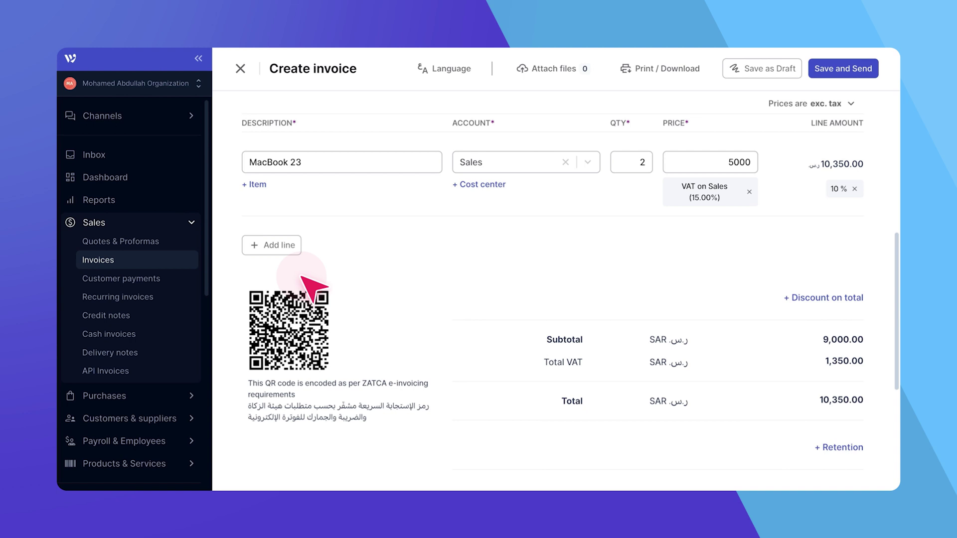
scroll(564, 304, "down", 2)
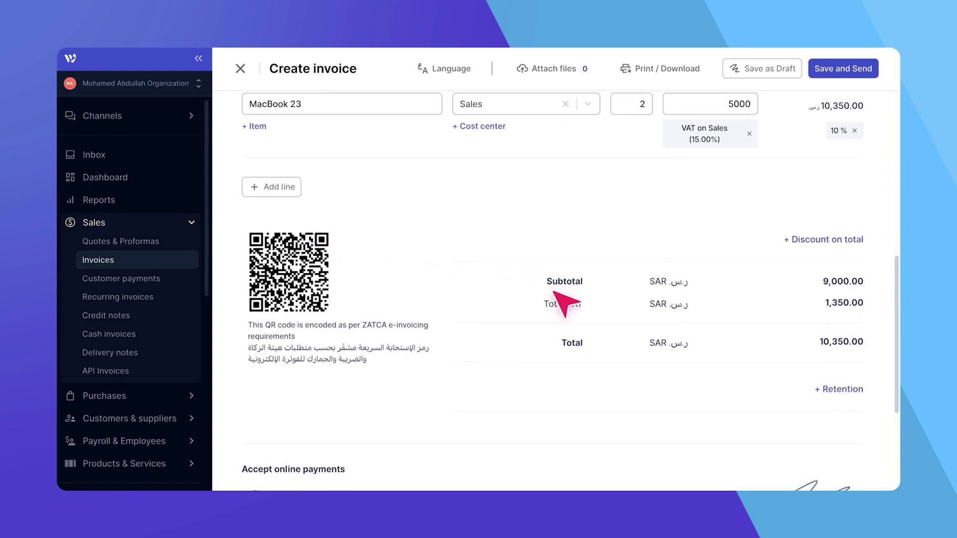
scroll(566, 302, "down", 1)
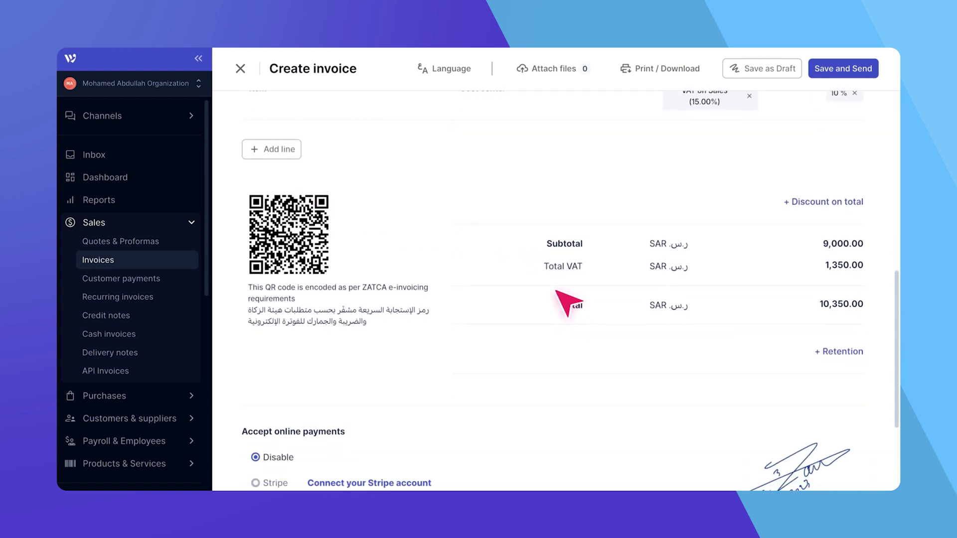
left_click(827, 200)
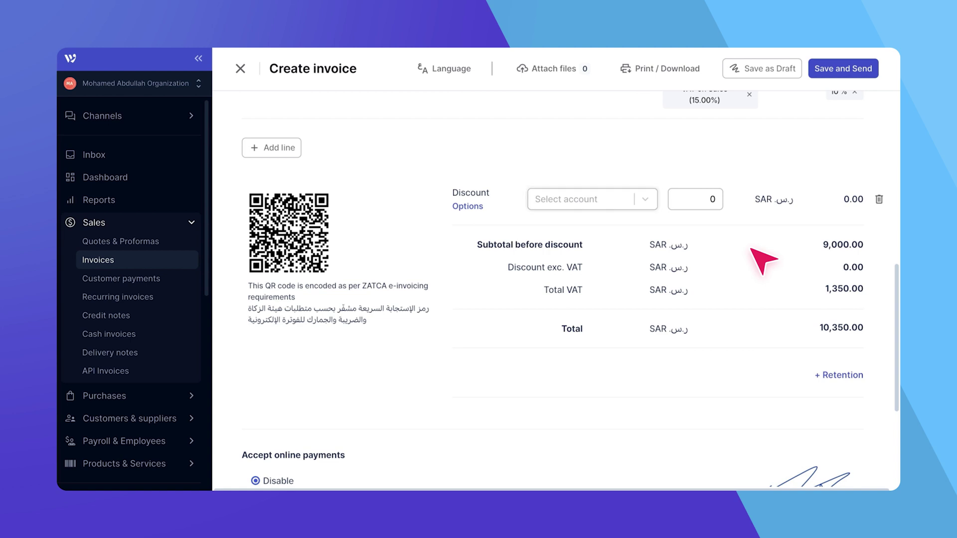
left_click(469, 210)
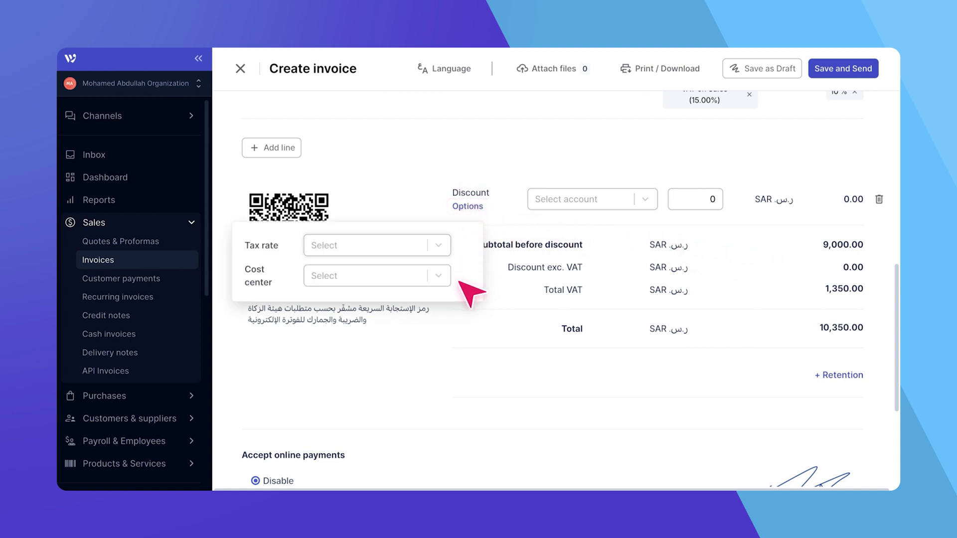
key("Escape")
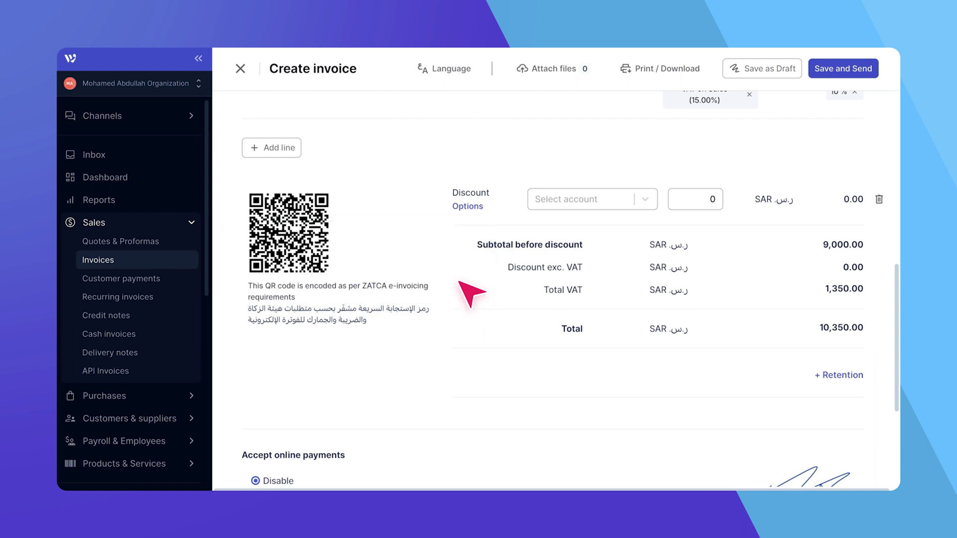
left_click(878, 200)
Step: Write 'Every 30 days' in the Notes & Payment details box
scroll(553, 289, "down", 3)
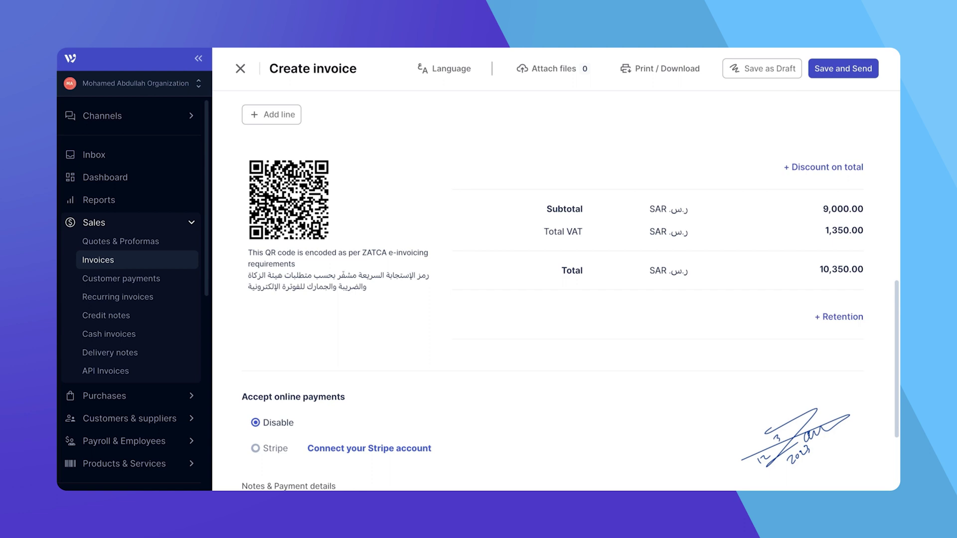
left_click(349, 388)
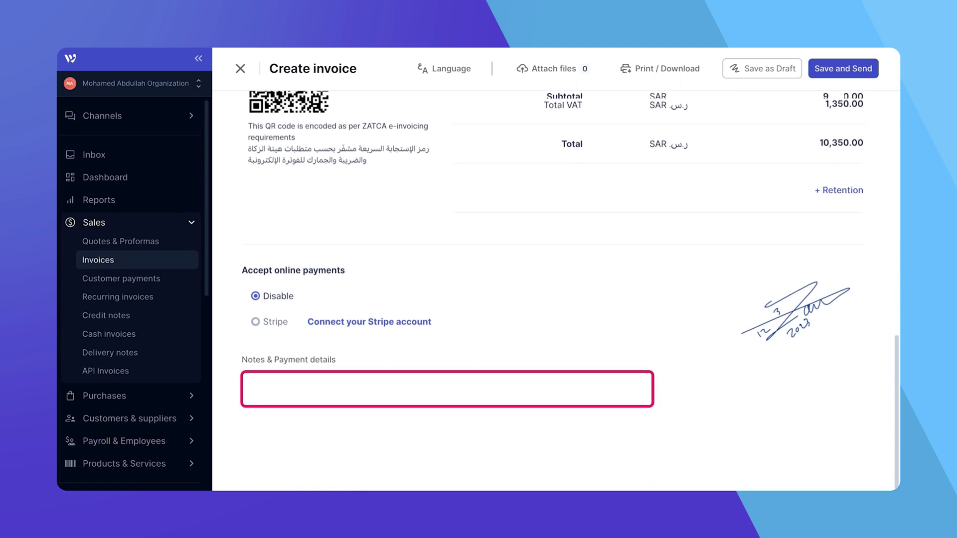
type("Every")
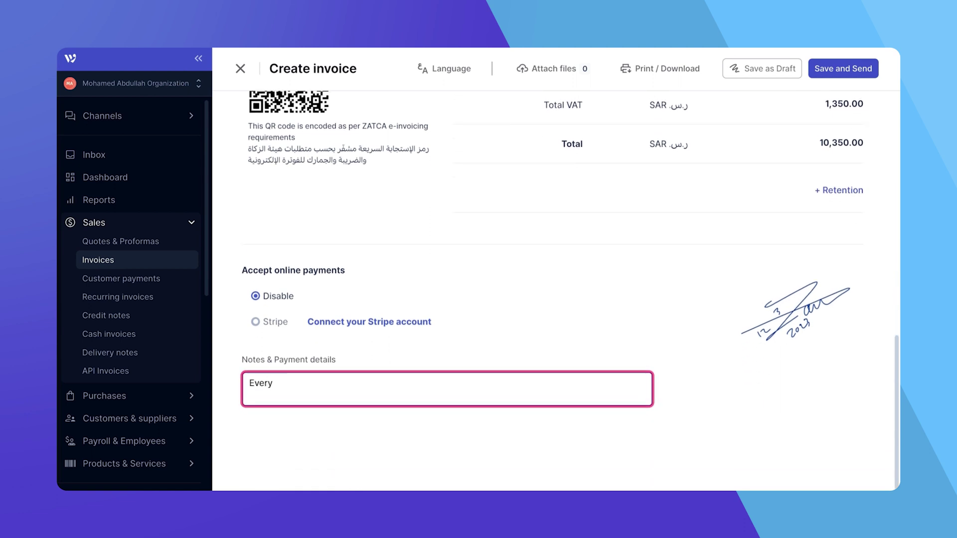
type(" 30 days")
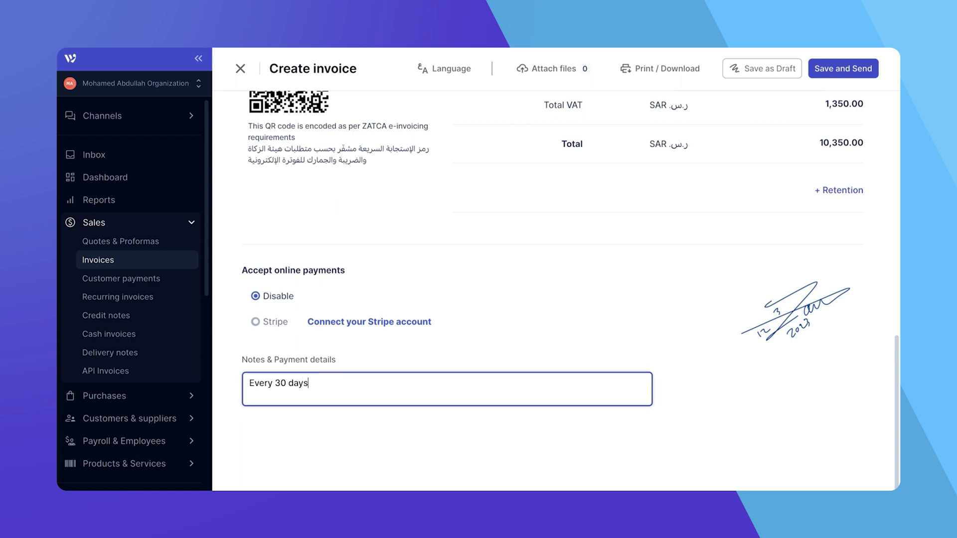
scroll(553, 289, "up", 15)
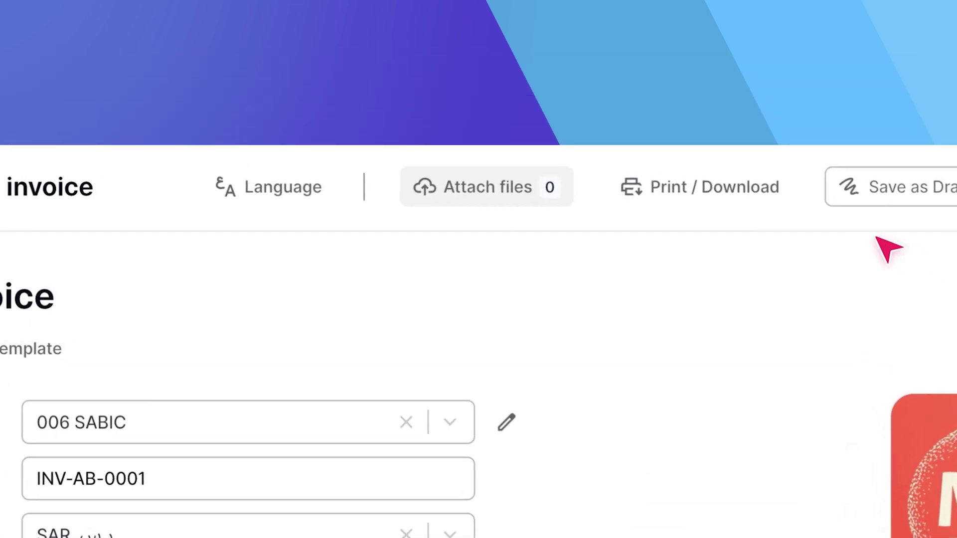
left_click(552, 190)
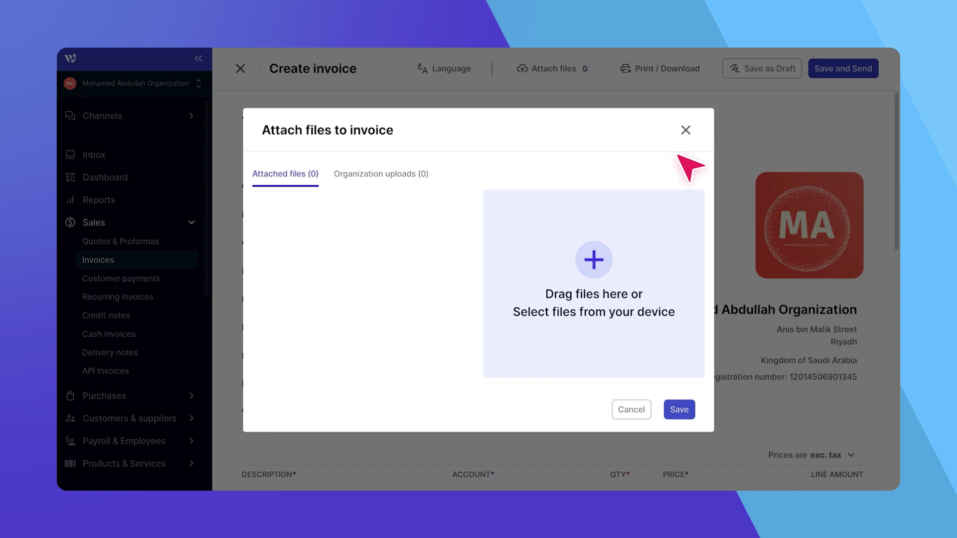
key("Escape")
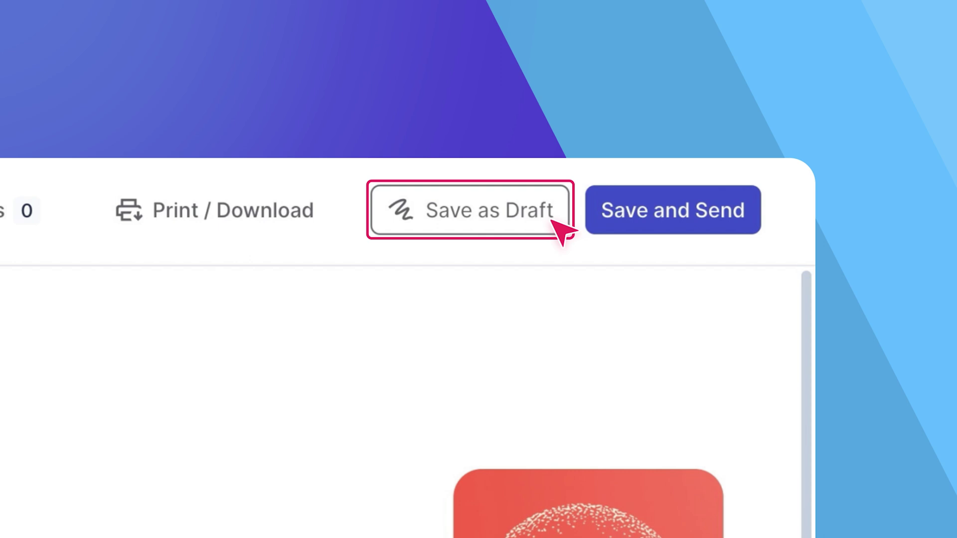
Step: Save INV-AB-0001 with Save and Send, then show the Send by Whatsapp message
left_click(729, 217)
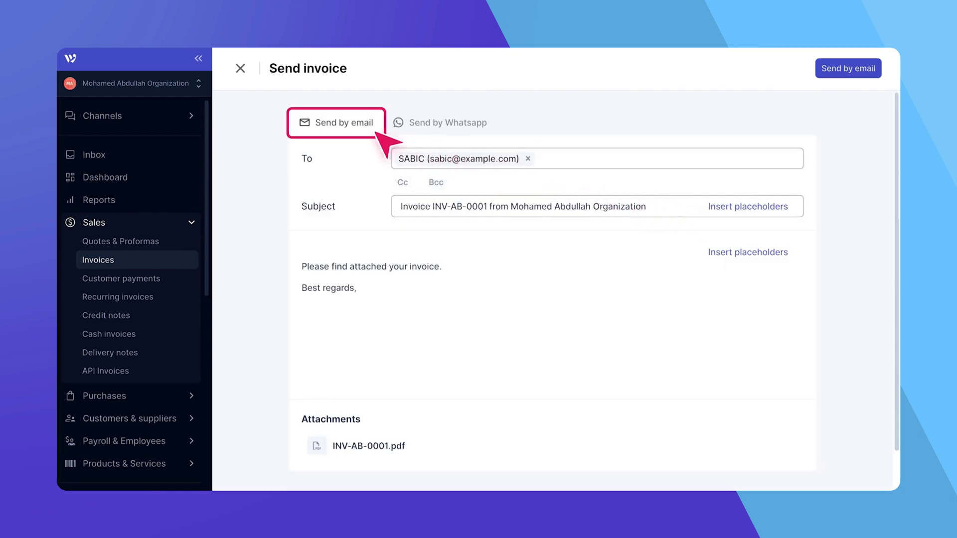
left_click(485, 124)
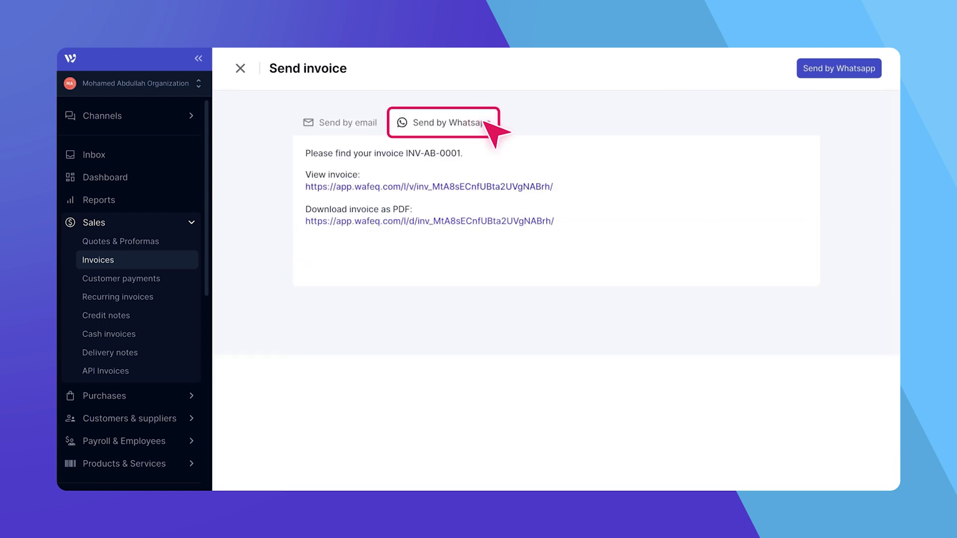